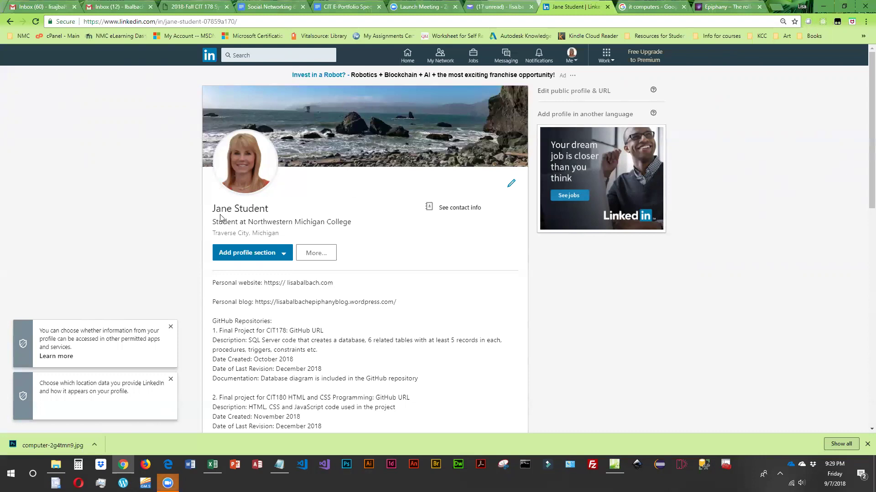
# - Select the profile name text on the profile page, then deselect it
pyautogui.moveTo(216, 209); pyautogui.dragTo(274, 206)
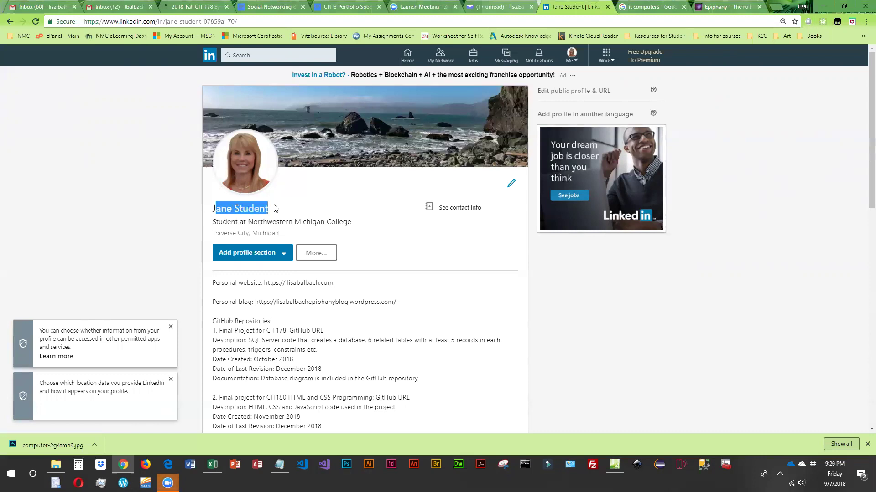
pyautogui.click(274, 207)
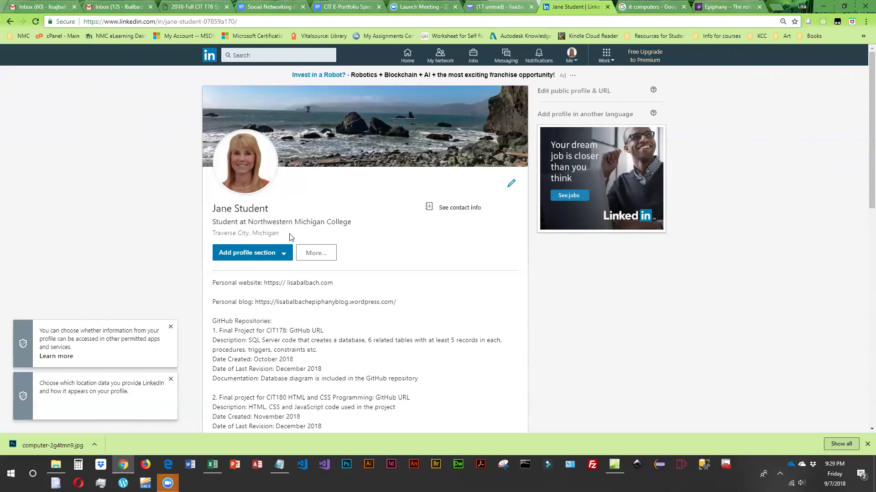
# - Replace the profile background banner with the rocky beach photo and apply the crop
pyautogui.click(512, 184)
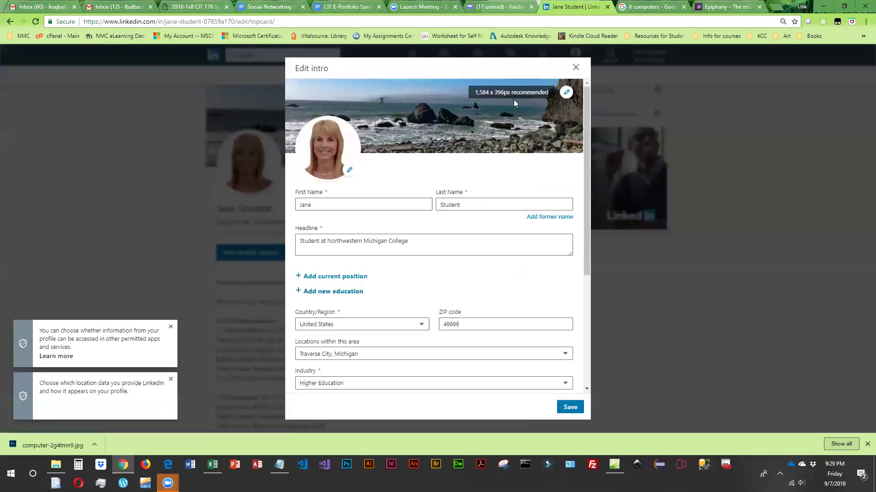
pyautogui.click(566, 93)
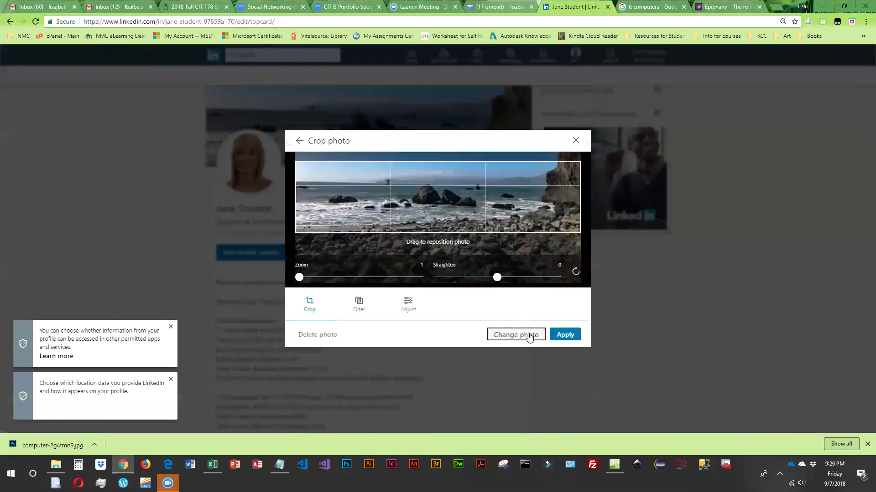
pyautogui.click(561, 339)
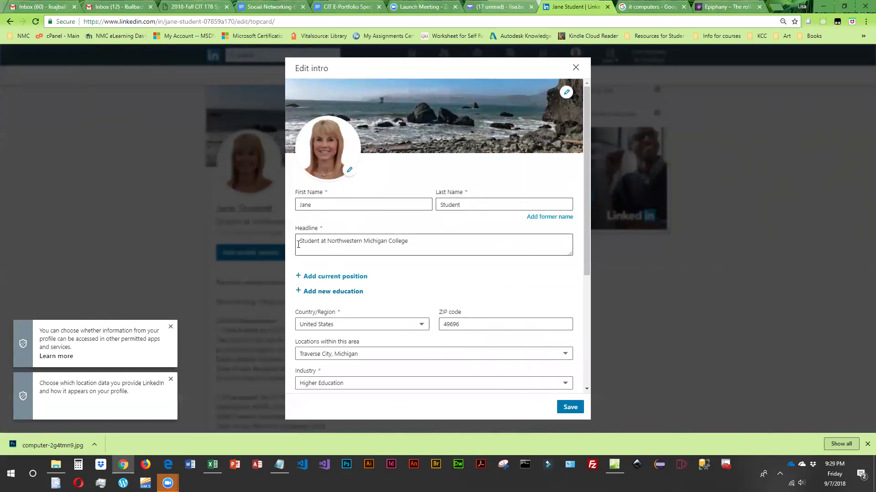
pyautogui.moveTo(298, 242); pyautogui.dragTo(411, 239)
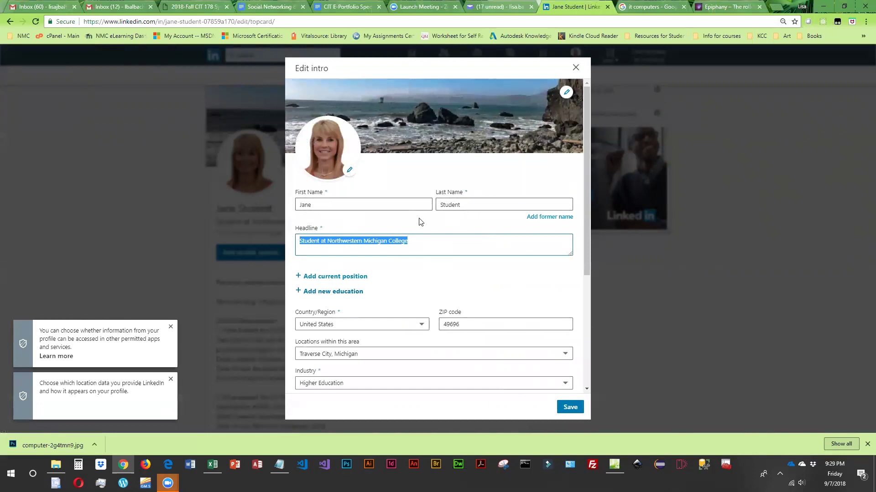
pyautogui.click(319, 242)
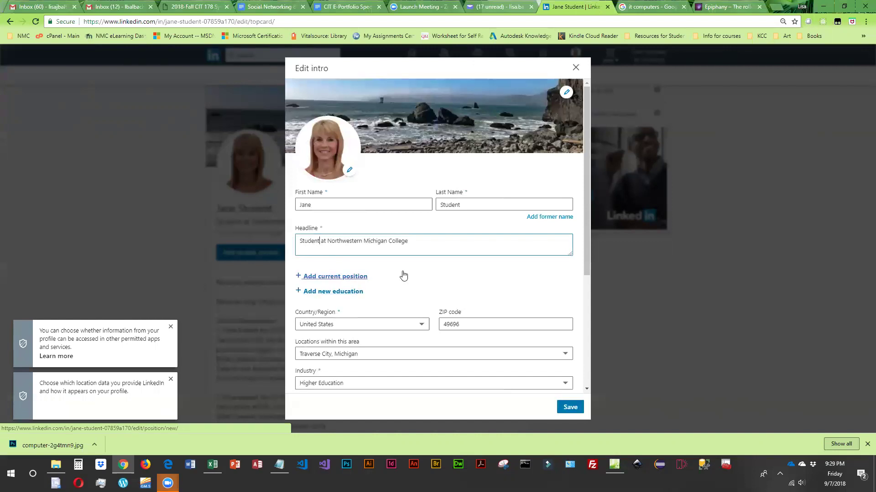
pyautogui.scroll(-2, 403, 275)
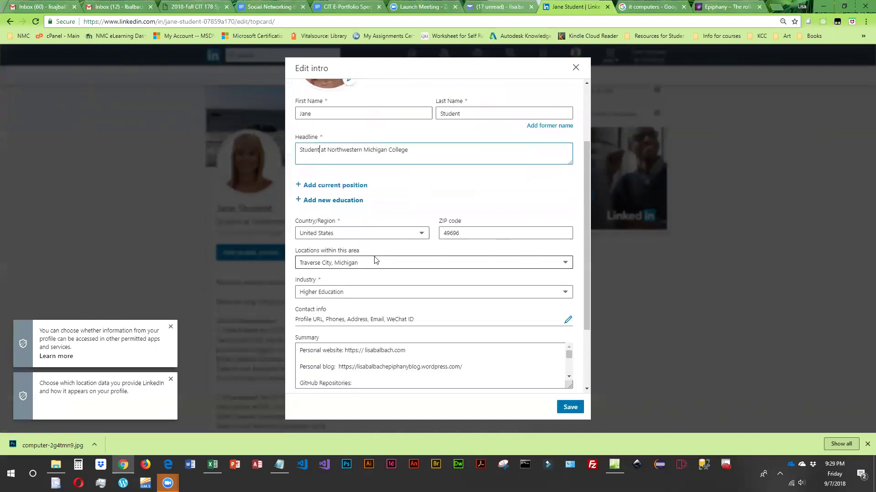
pyautogui.click(382, 263)
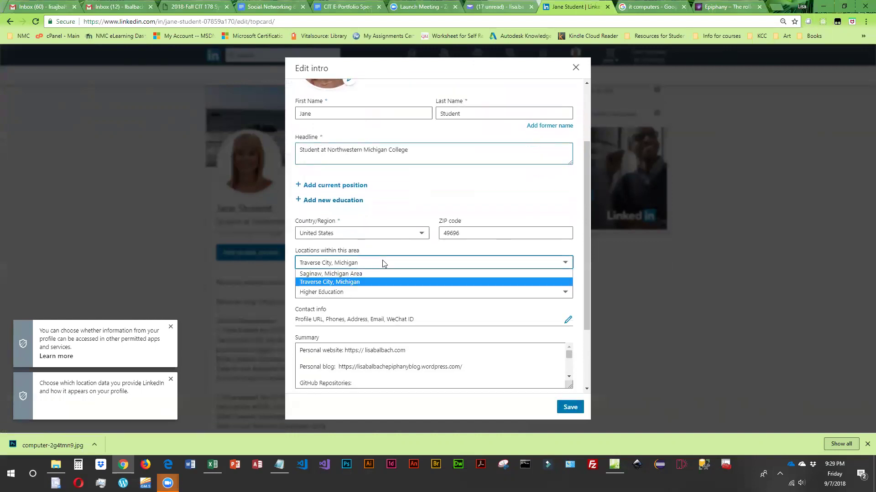
pyautogui.click(362, 280)
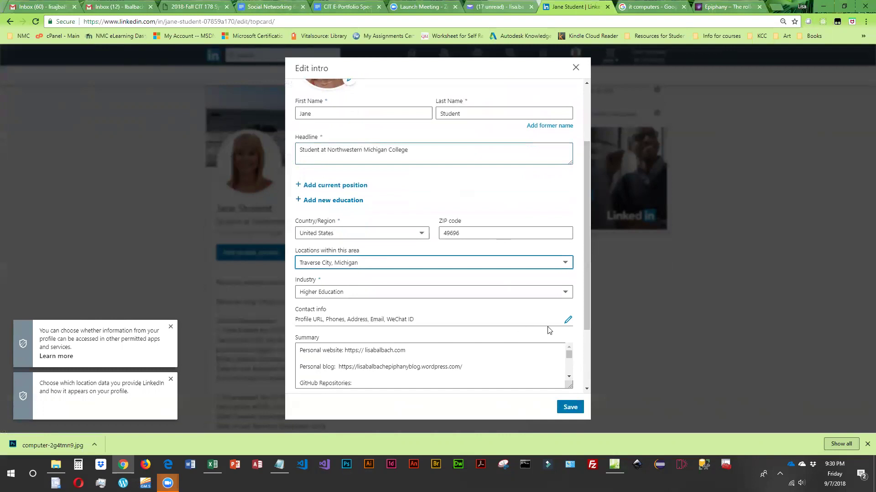
pyautogui.click(567, 320)
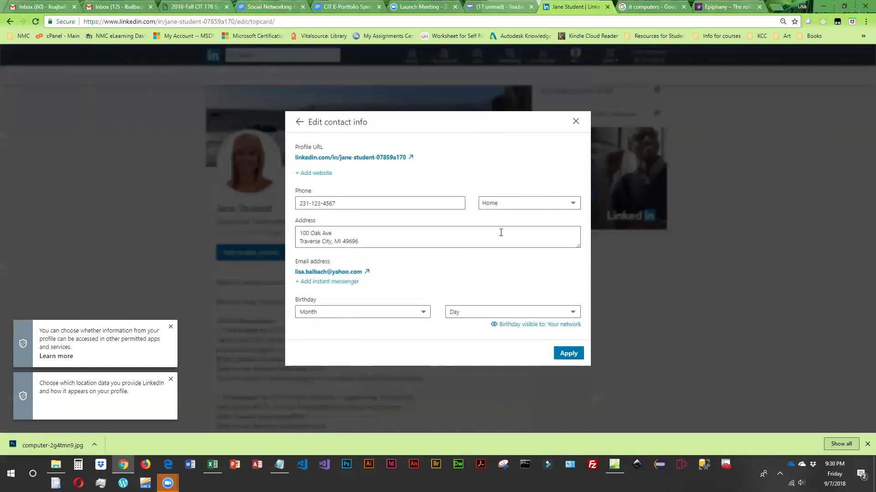
pyautogui.click(349, 208)
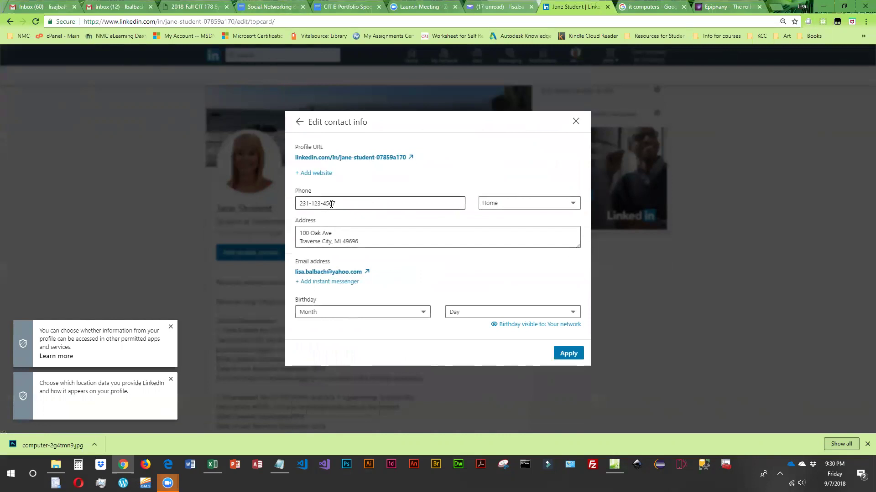
pyautogui.click(348, 220)
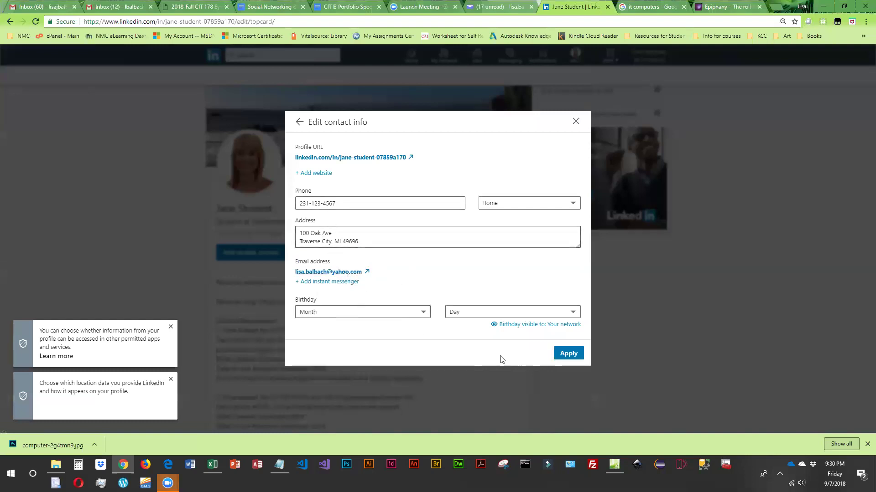
pyautogui.click(573, 352)
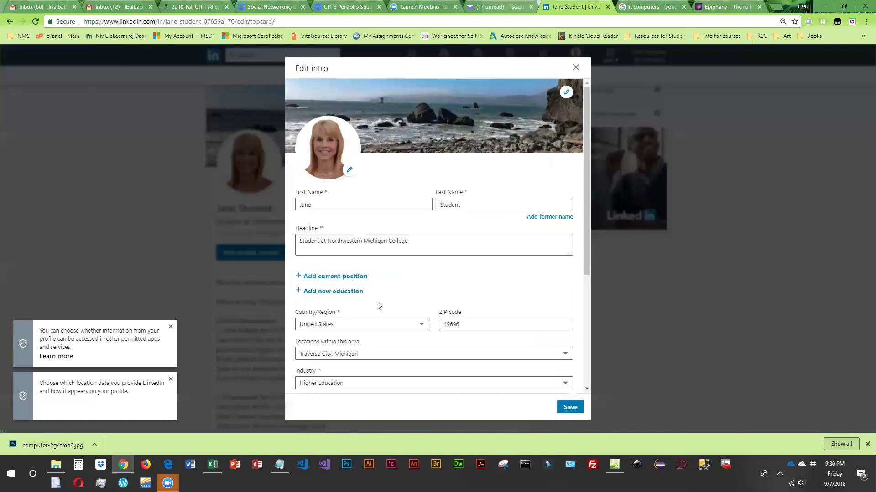
pyautogui.scroll(-3, 464, 277)
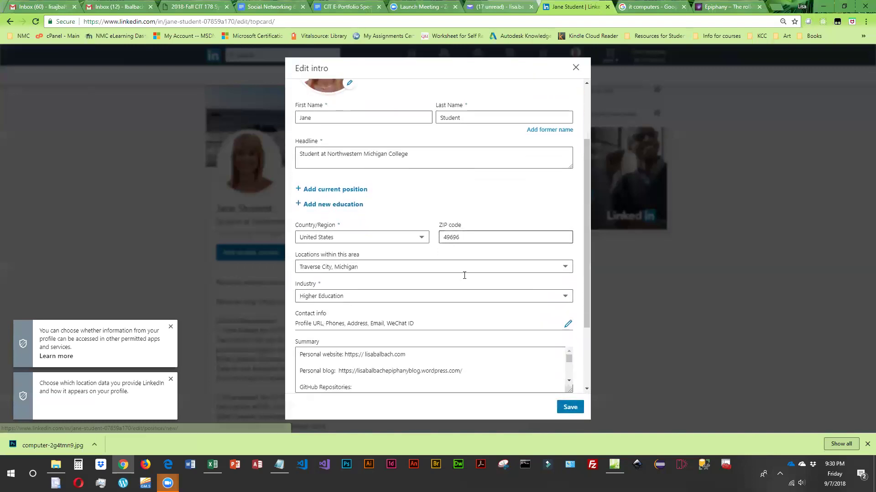
pyautogui.scroll(-1, 463, 277)
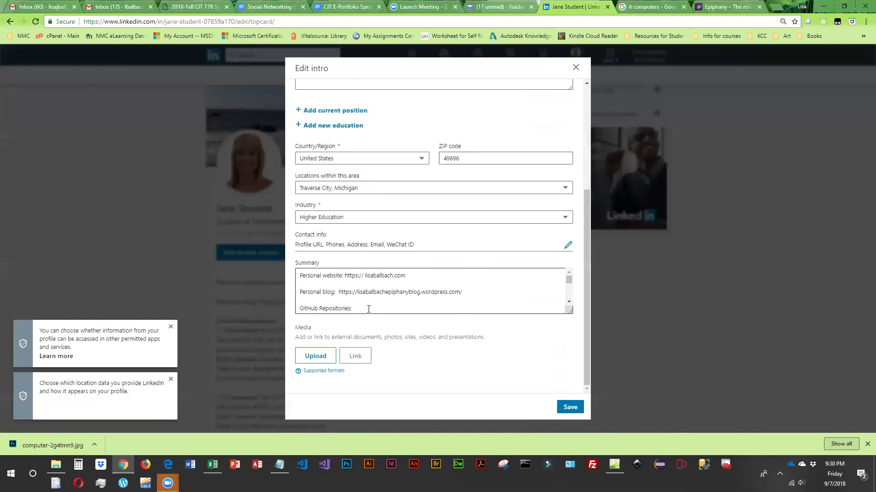
pyautogui.click(368, 309)
pyautogui.moveTo(344, 276); pyautogui.dragTo(297, 276)
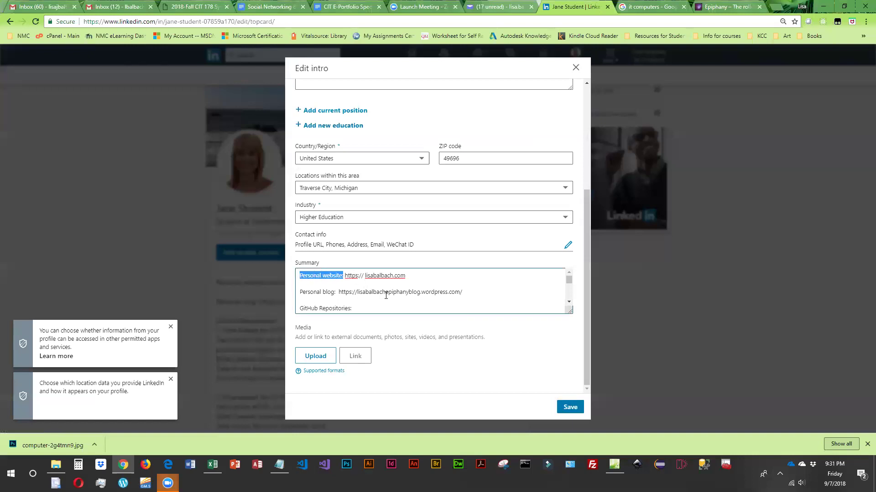
pyautogui.scroll(-3, 386, 295)
# - Enter the 'Final Project for CIT178' entry with GitHub URL and description under GitHub Repositories
pyautogui.scroll(3, 385, 295)
pyautogui.click(358, 309)
pyautogui.write('1.  Final Project for CIT178:  GitHub URL Description:  SQL Server code that creates a database, 6 related tables with at least 5 records in each, procedures, triggers, constraints etc. Date Created:  October 2018')
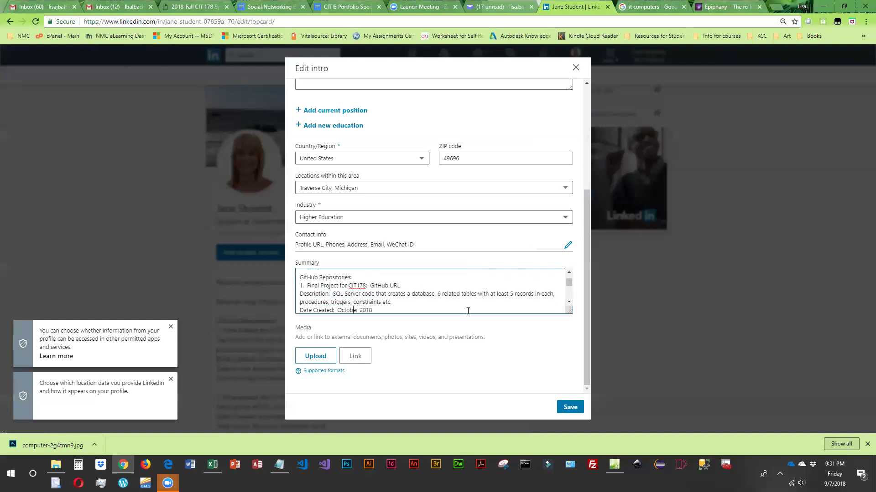
pyautogui.click(366, 279)
pyautogui.press('Return')
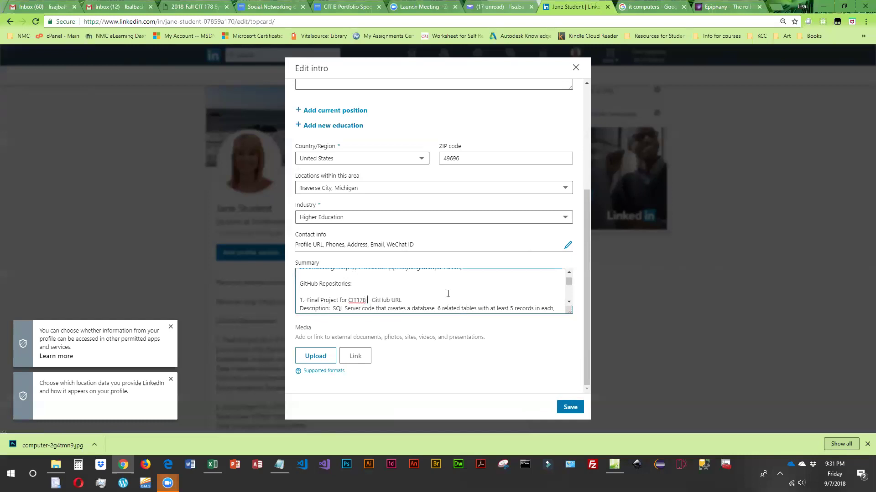
# - Add 'Relational Databases:' to the CIT178 title and review project 1's GitHub URL placeholder
pyautogui.write('Relational D')
pyautogui.write('atabases')
pyautogui.write(':')
pyautogui.moveTo(425, 300); pyautogui.dragTo(456, 302)
pyautogui.scroll(-2, 392, 296)
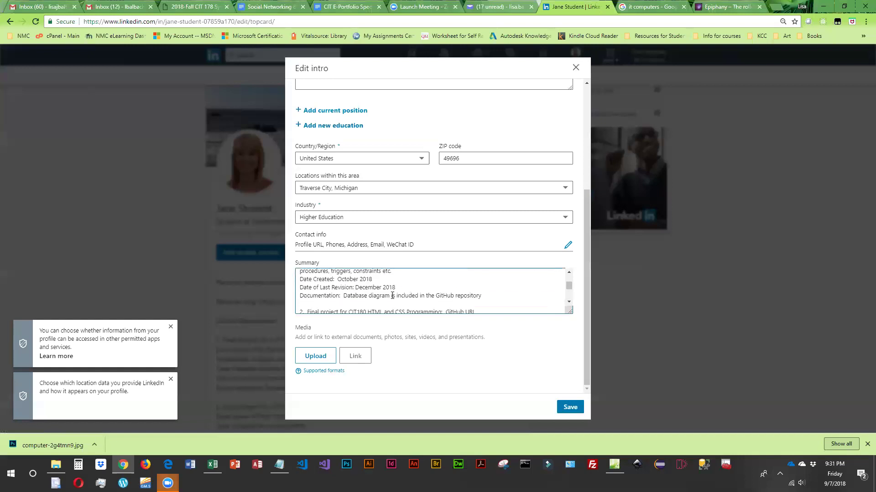
pyautogui.scroll(3, 392, 295)
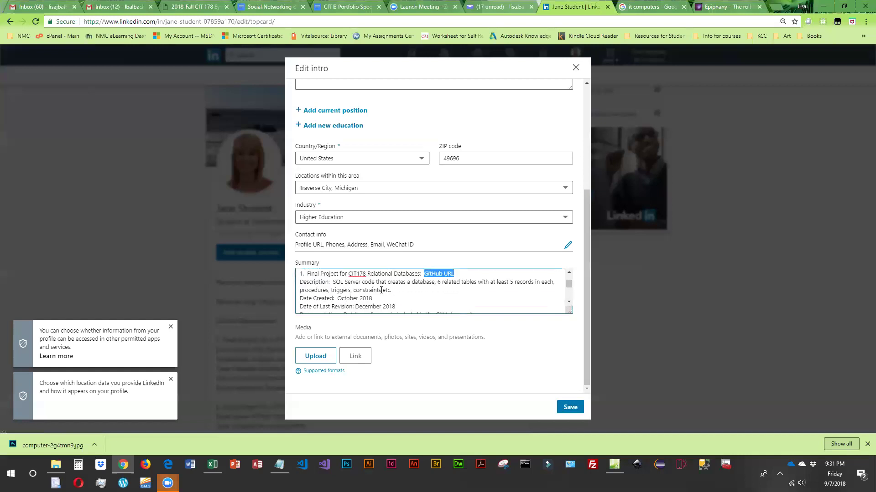
pyautogui.click(569, 302)
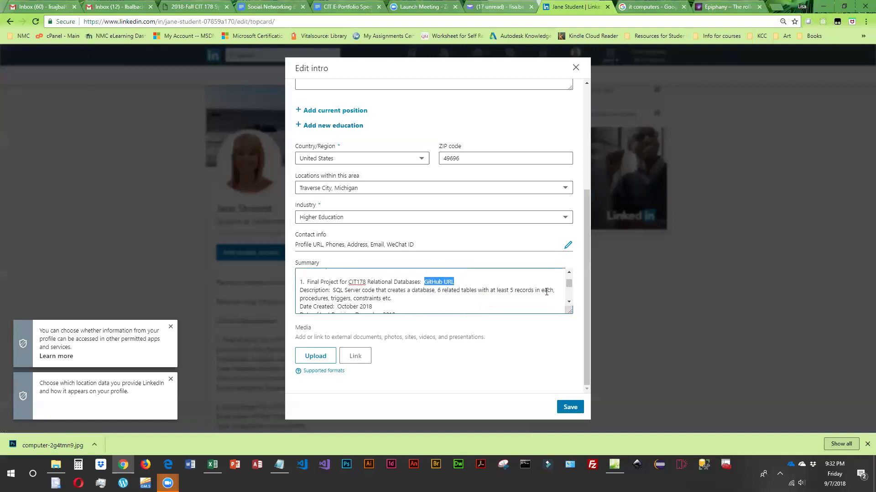
# - Start a new line after project 1's Documentation line and paste the CIT180 HTML and CSS Programming block
pyautogui.click(569, 302)
pyautogui.click(568, 301)
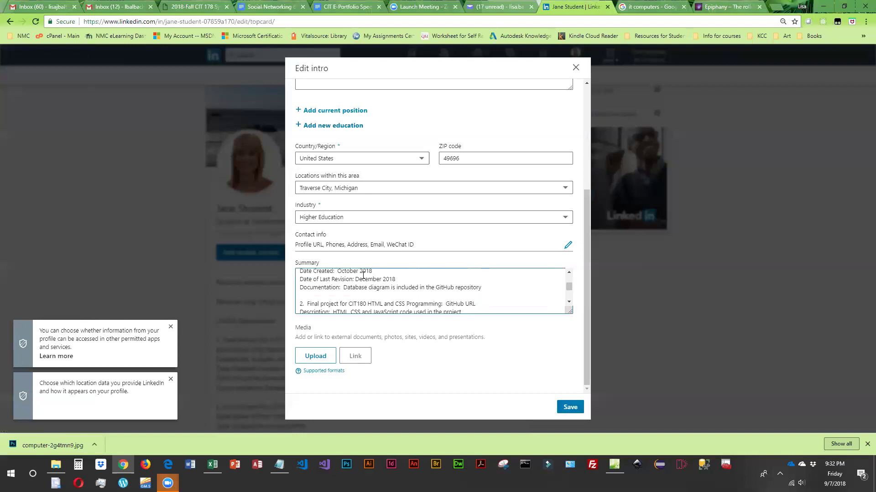
pyautogui.scroll(2, 376, 287)
pyautogui.click(362, 307)
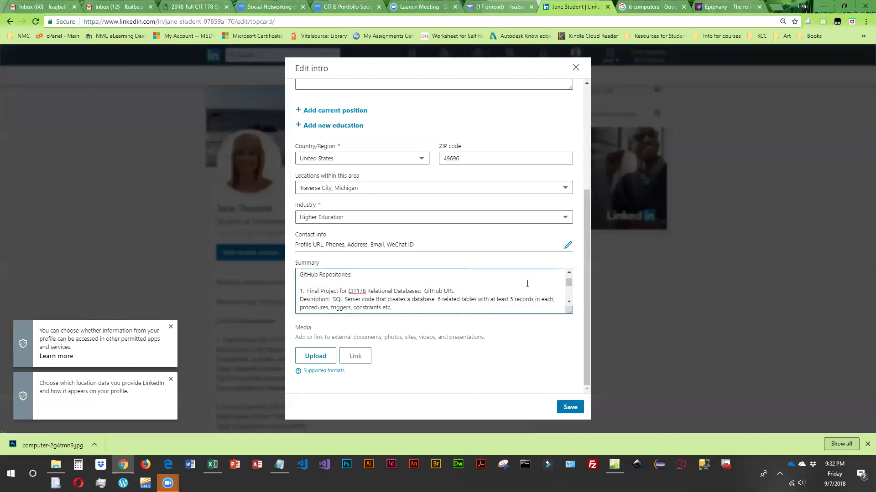
pyautogui.press('Down')
pyautogui.press('Down')
pyautogui.press('Up')
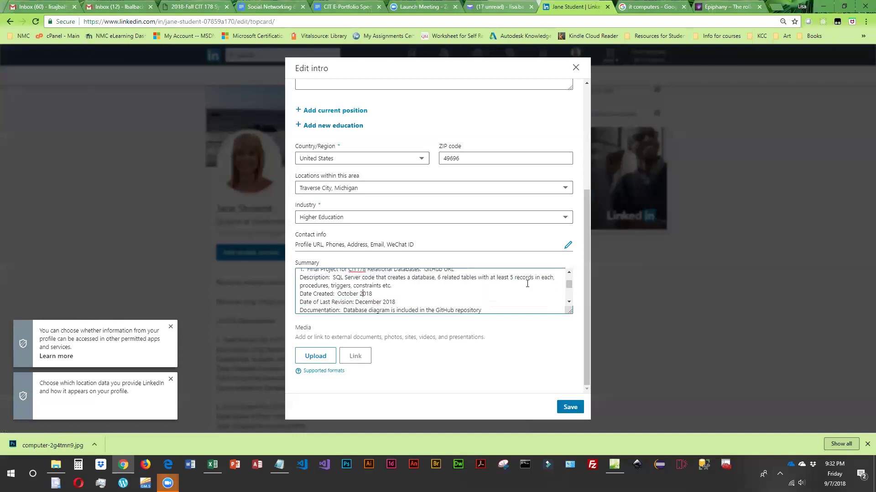
pyautogui.press('Left')
pyautogui.press('Down')
pyautogui.press('Down')
pyautogui.press('Return')
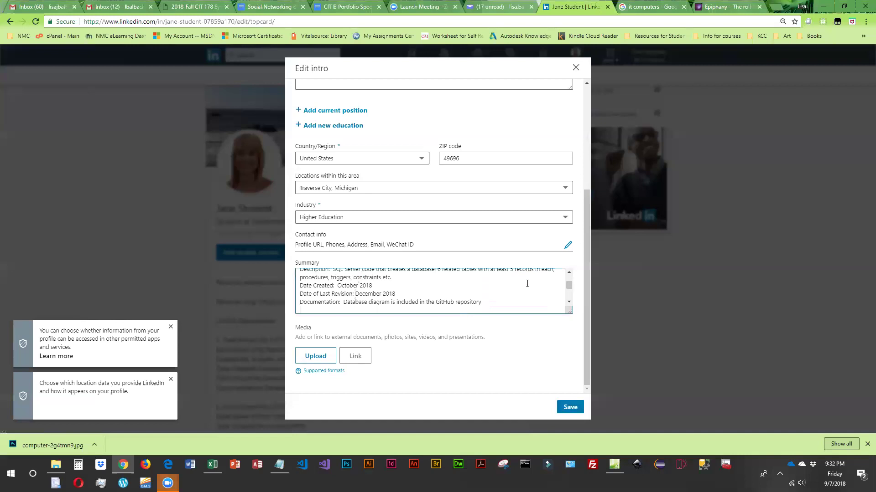
pyautogui.write('2.  Final project for CIT180 HTML and CSS Programming:  GitHub URL Description:  HTML, CSS and JavaScript code used in the project Date Created:  November 2018 Date of Last Revision: December 2018 Live website can be viewed at:  URL of live site')
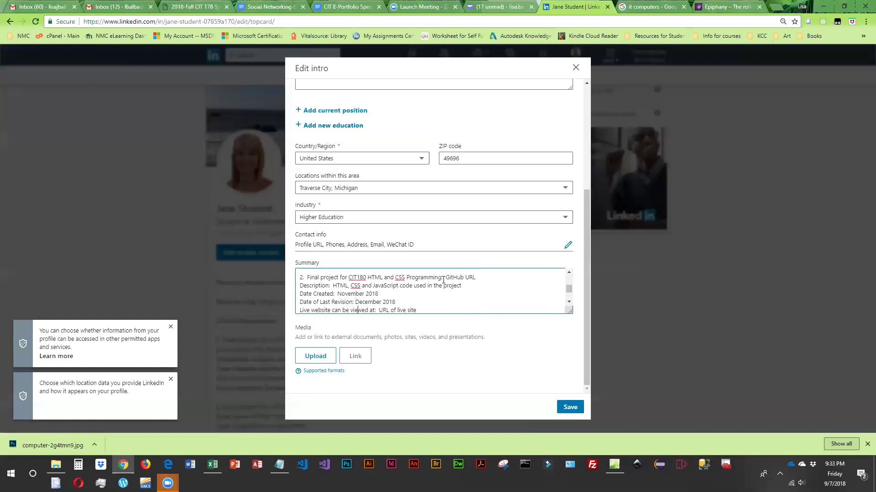
# - Review project 2's GitHub URL and 'URL of live site' placeholders in the summary
pyautogui.moveTo(444, 277); pyautogui.dragTo(479, 282)
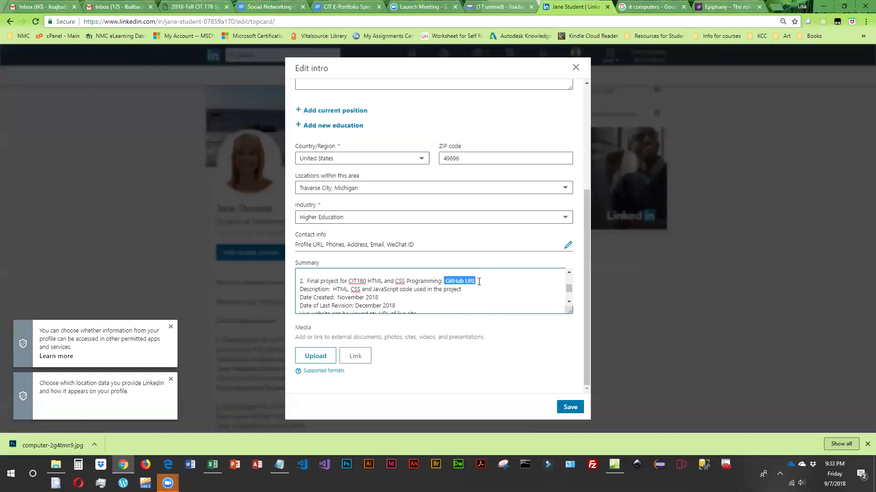
pyautogui.click(334, 290)
pyautogui.scroll(-1, 460, 273)
pyautogui.scroll(1, 459, 273)
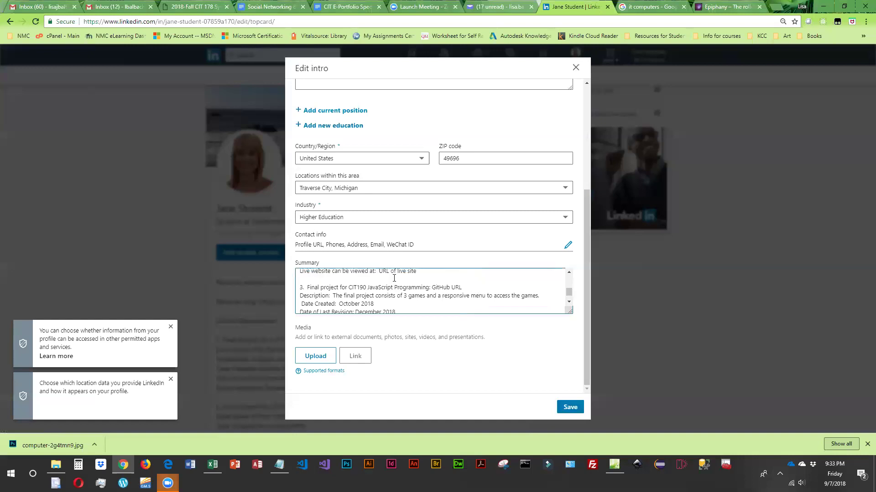
pyautogui.click(569, 302)
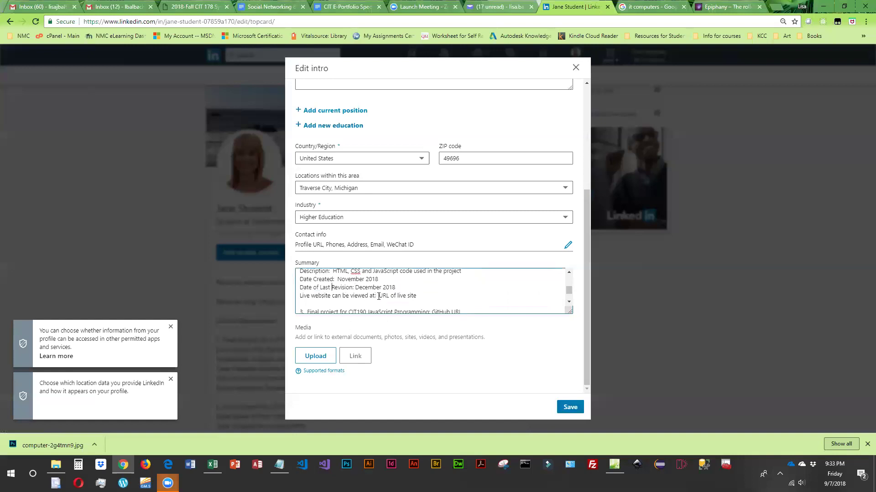
pyautogui.moveTo(379, 295); pyautogui.dragTo(417, 298)
pyautogui.click(569, 302)
pyautogui.click(569, 302)
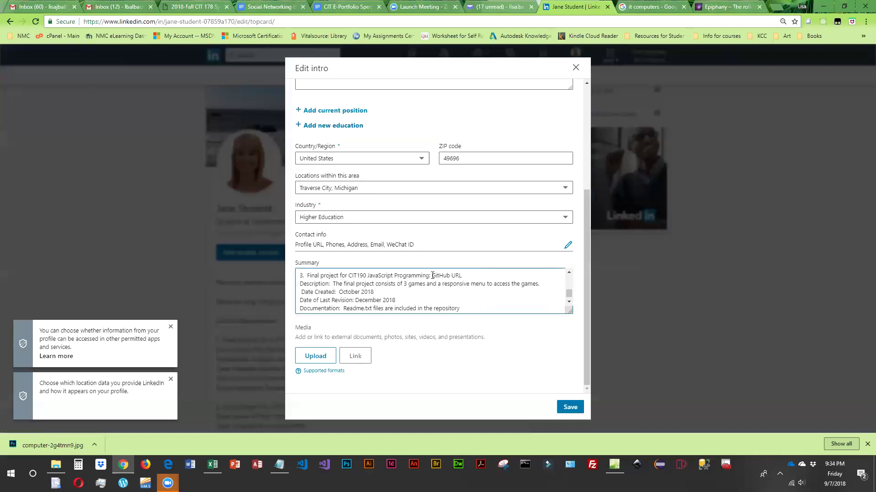
# - Review the full summary project list and save the intro changes
pyautogui.moveTo(432, 275); pyautogui.dragTo(463, 272)
pyautogui.scroll(-3, 463, 287)
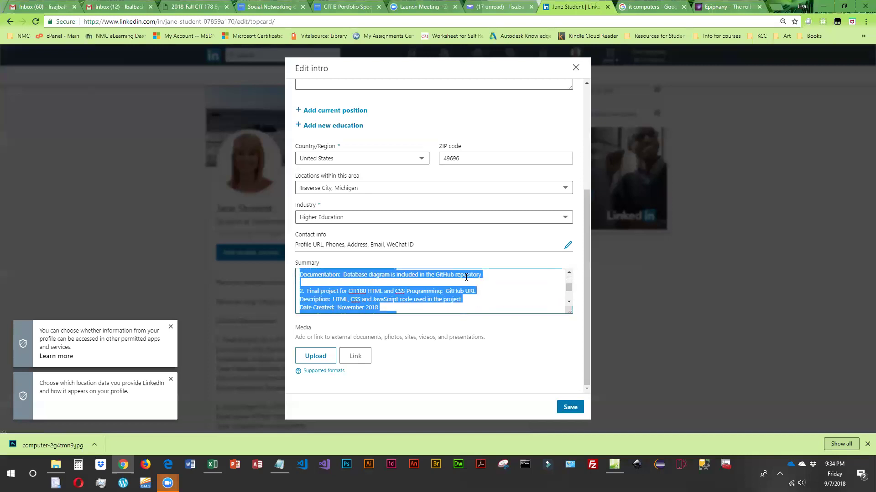
pyautogui.click(487, 294)
pyautogui.scroll(2, 488, 294)
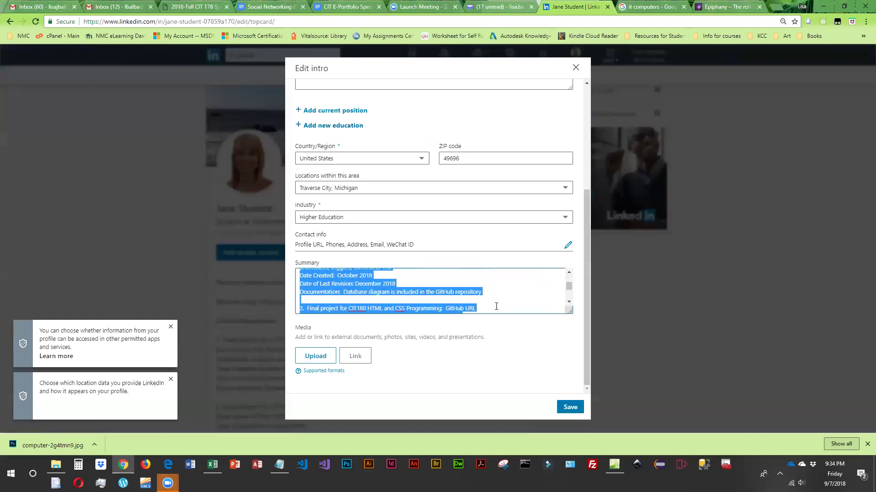
pyautogui.click(570, 303)
pyautogui.click(570, 303)
pyautogui.click(570, 302)
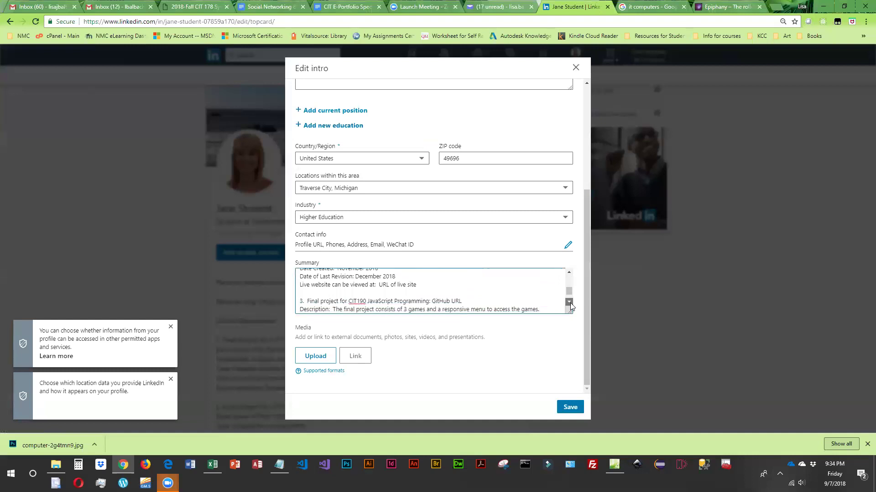
pyautogui.click(570, 303)
pyautogui.click(570, 302)
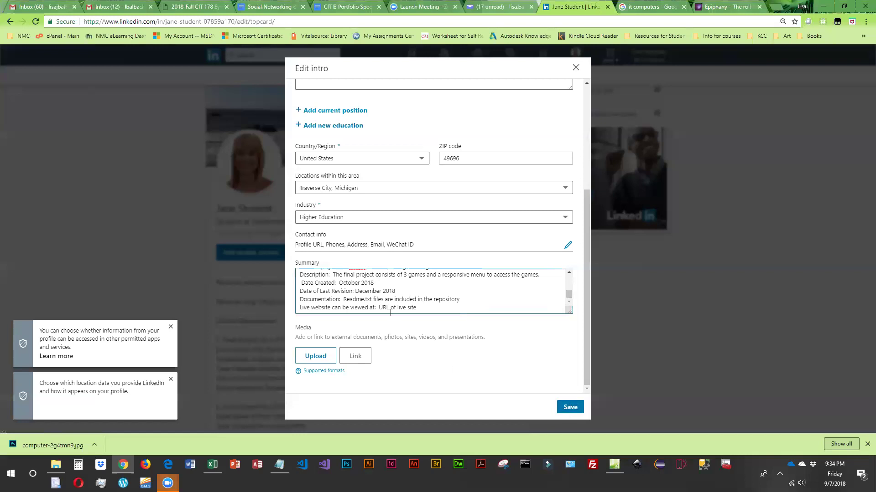
pyautogui.scroll(6, 393, 309)
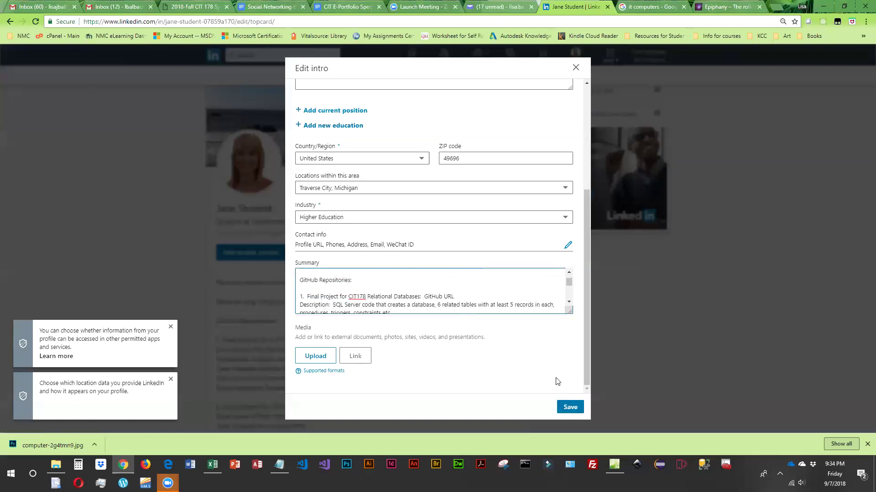
pyautogui.click(570, 407)
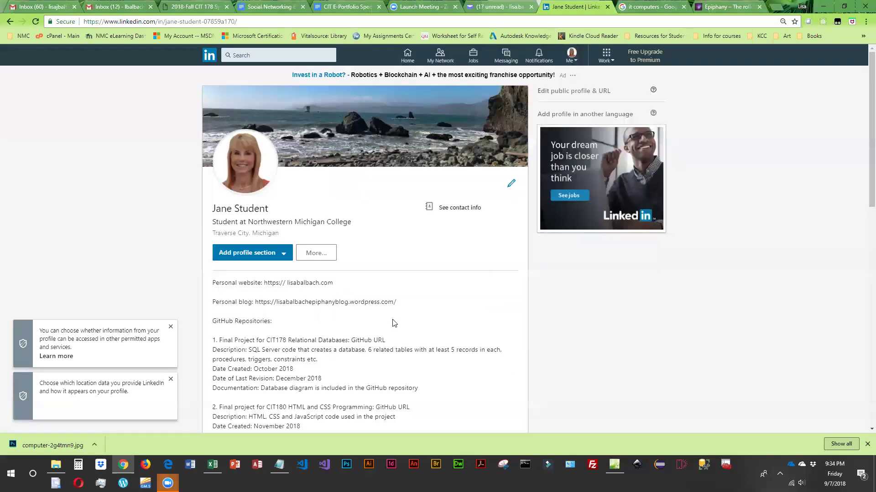
pyautogui.scroll(-1, 394, 323)
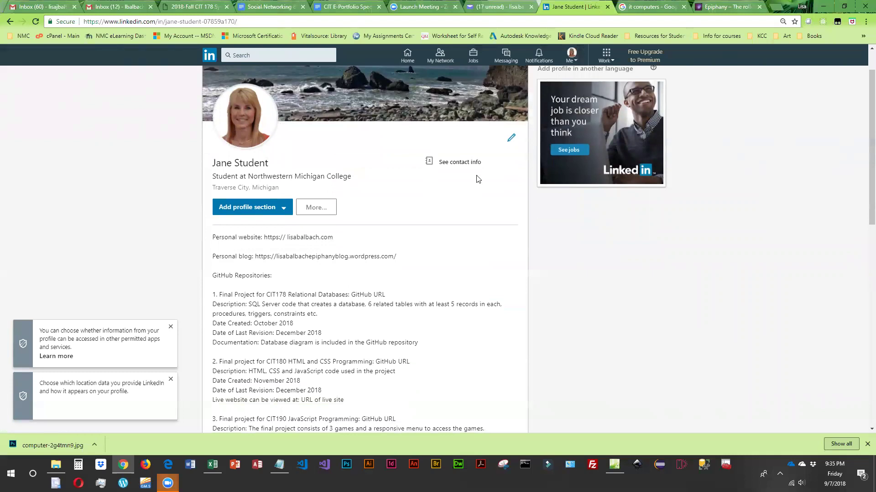
pyautogui.click(460, 165)
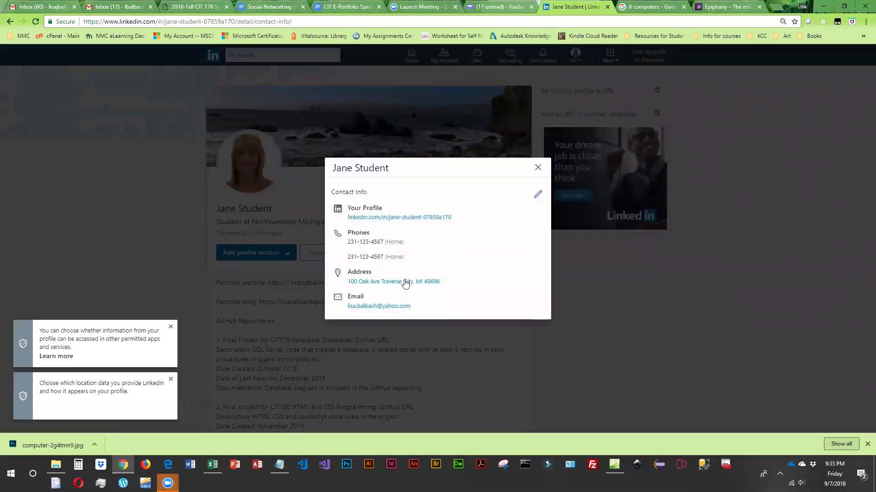
pyautogui.click(537, 169)
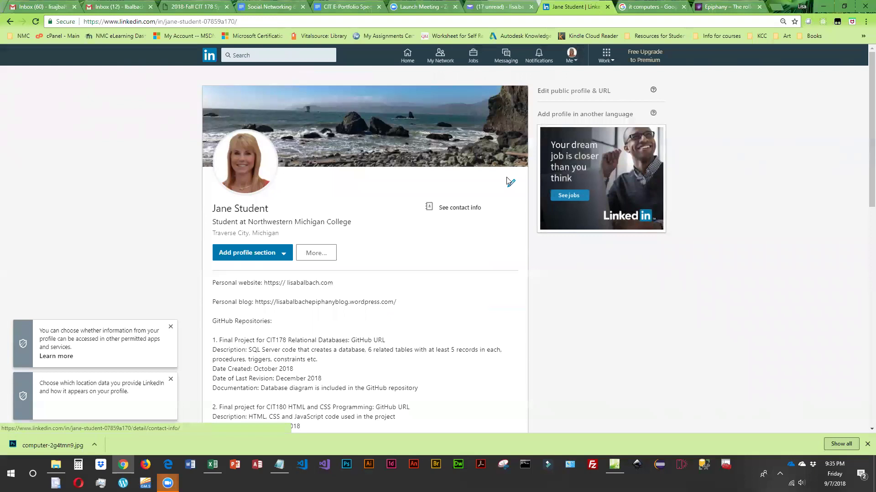
pyautogui.scroll(-1, 430, 280)
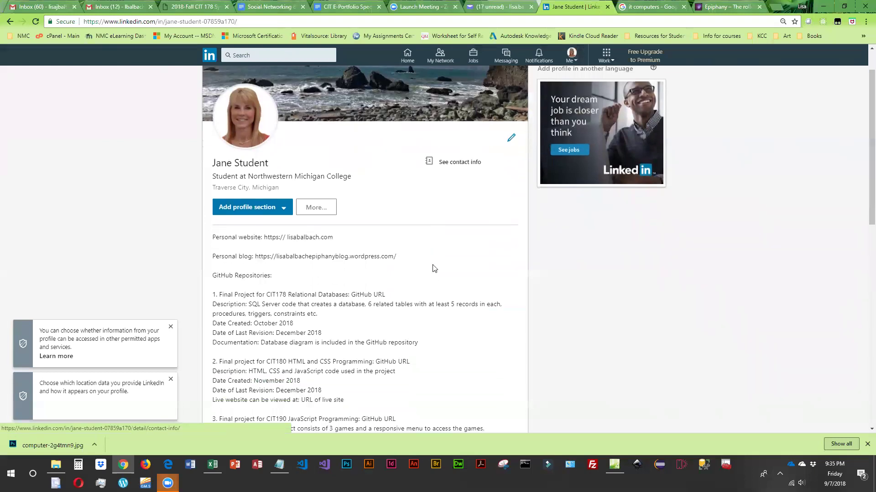
pyautogui.click(475, 163)
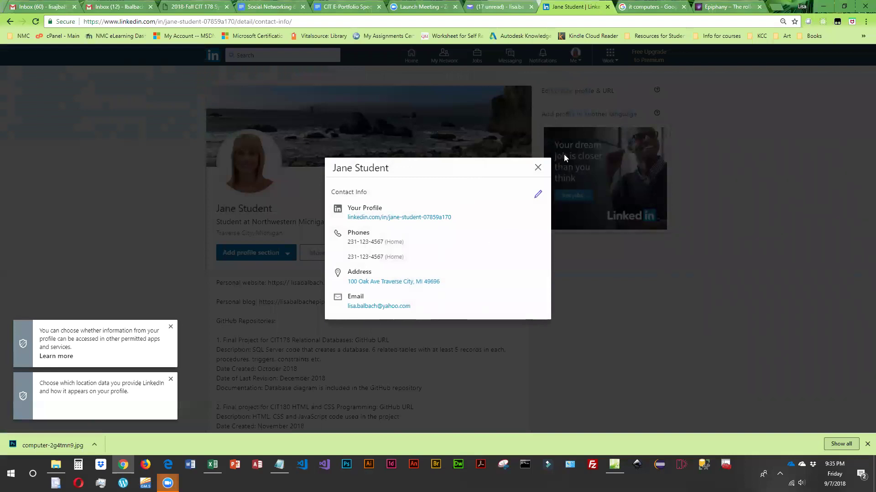
pyautogui.click(537, 167)
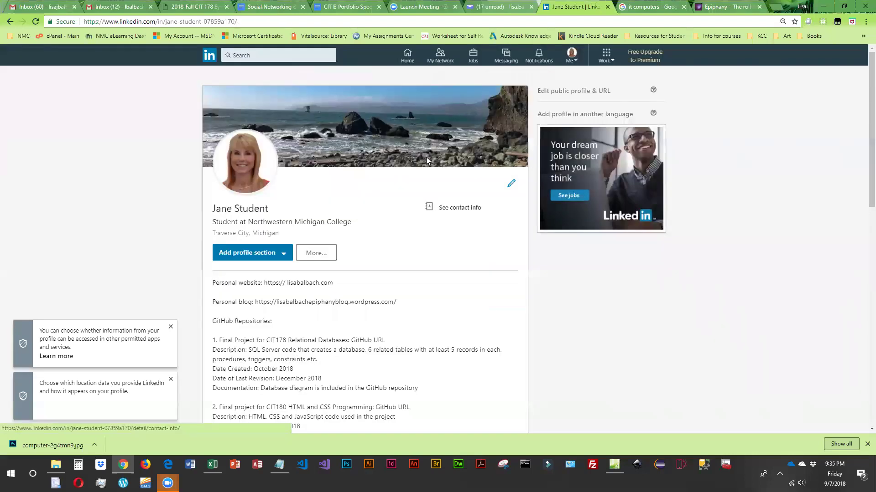
pyautogui.scroll(-2, 343, 241)
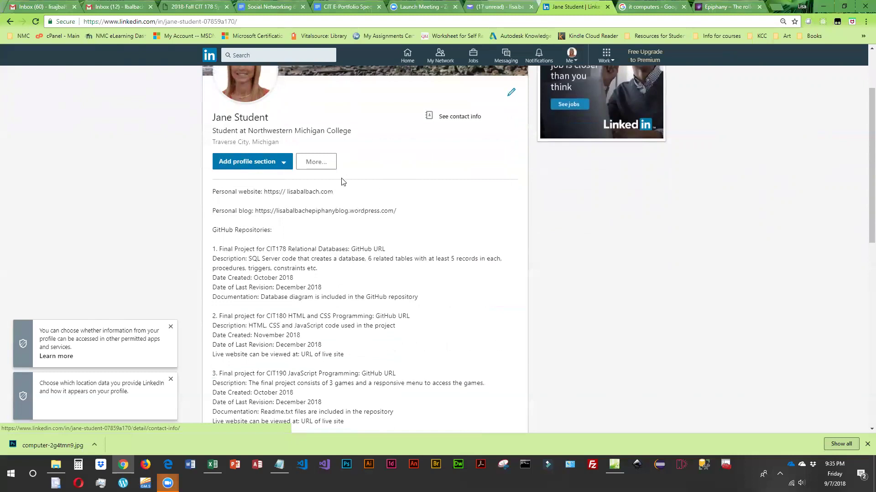
pyautogui.scroll(-1, 288, 202)
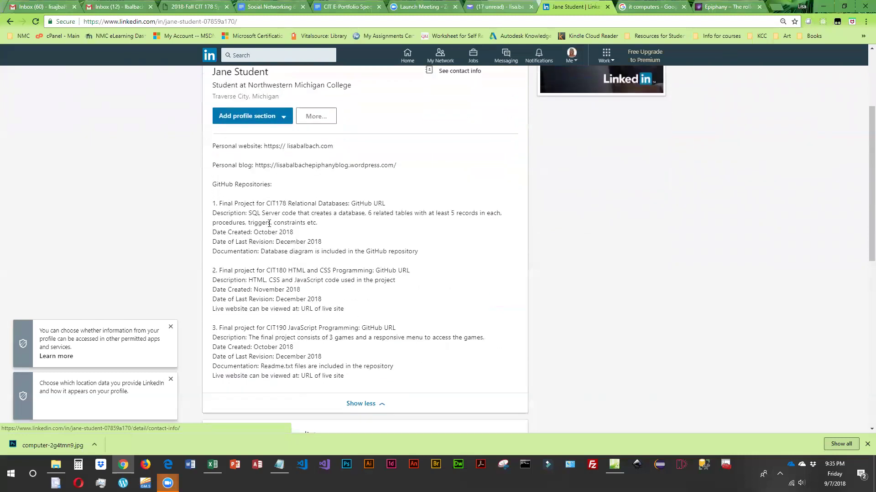
pyautogui.scroll(1, 268, 228)
pyautogui.scroll(-5, 270, 228)
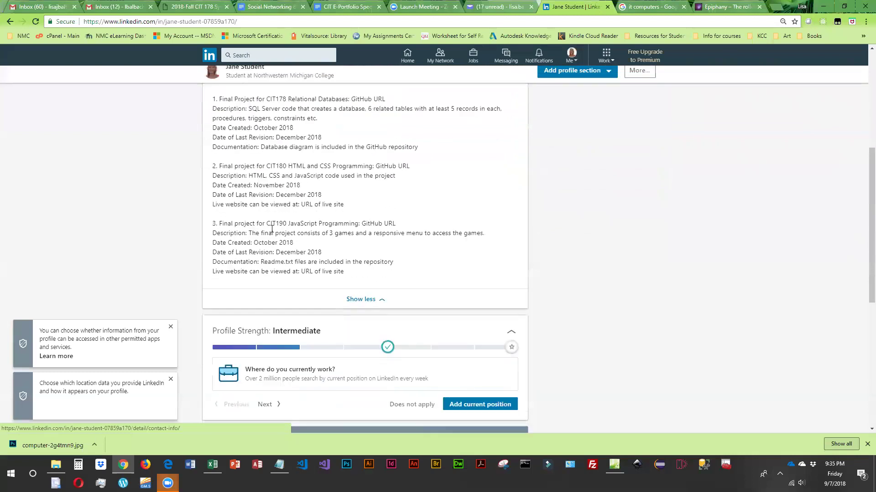
pyautogui.scroll(-1, 272, 235)
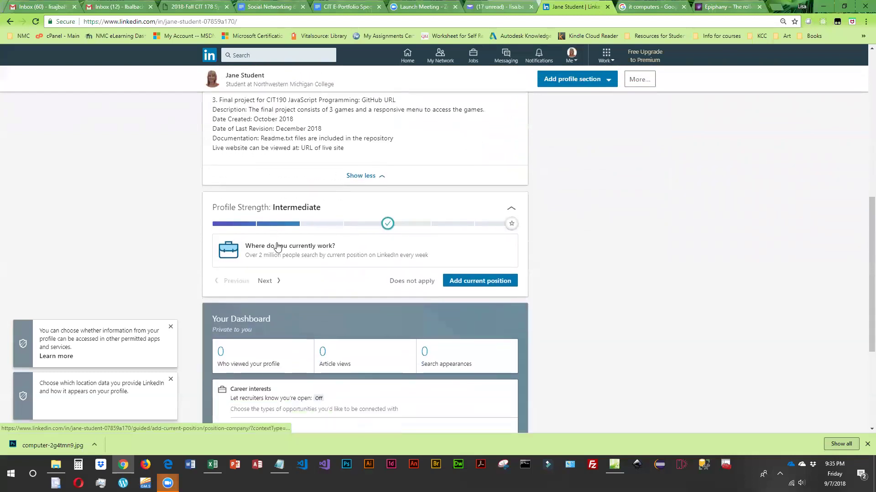
pyautogui.scroll(-1, 277, 246)
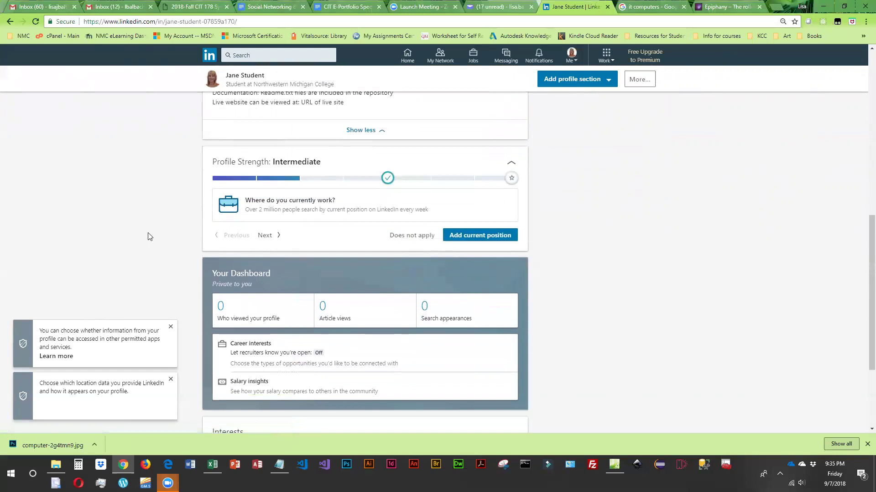
pyautogui.scroll(-3, 146, 235)
pyautogui.scroll(5, 162, 239)
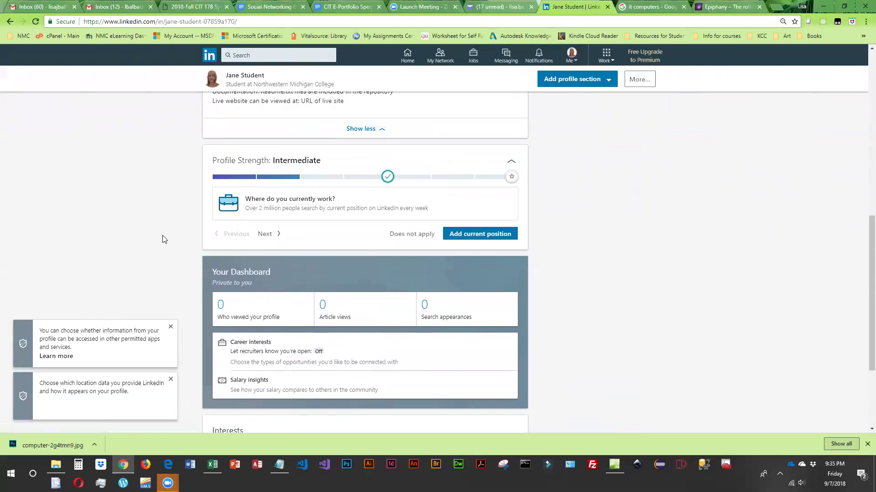
pyautogui.scroll(6, 164, 239)
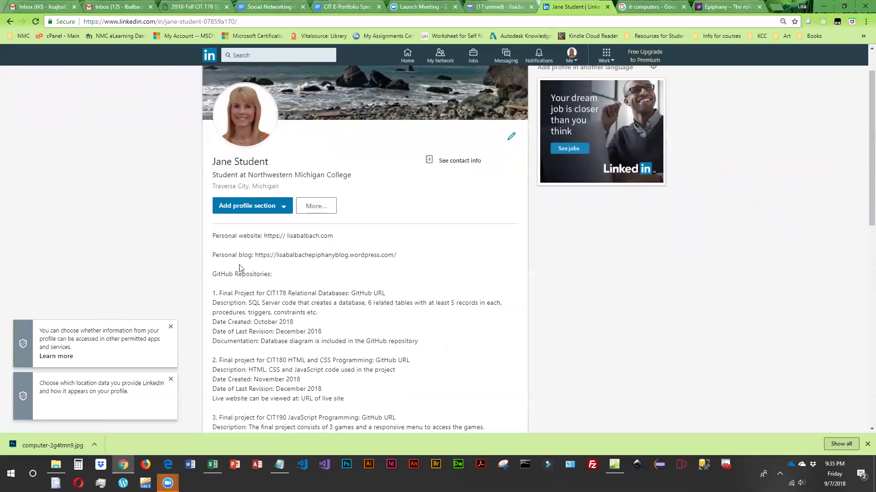
pyautogui.click(288, 210)
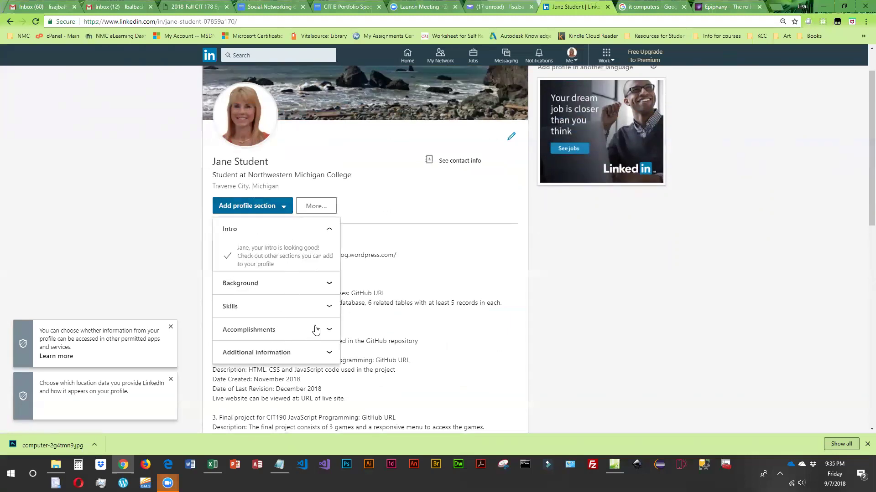
pyautogui.click(289, 333)
pyautogui.scroll(-1, 257, 330)
pyautogui.scroll(-3, 258, 332)
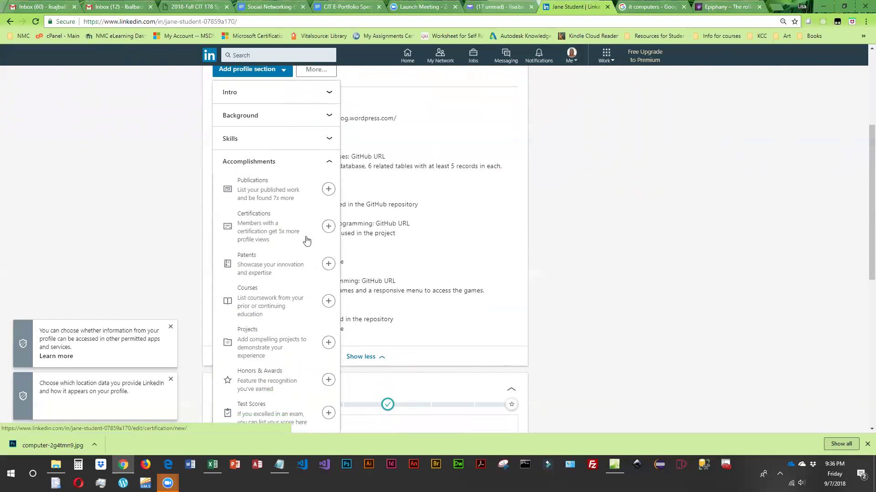
pyautogui.click(328, 232)
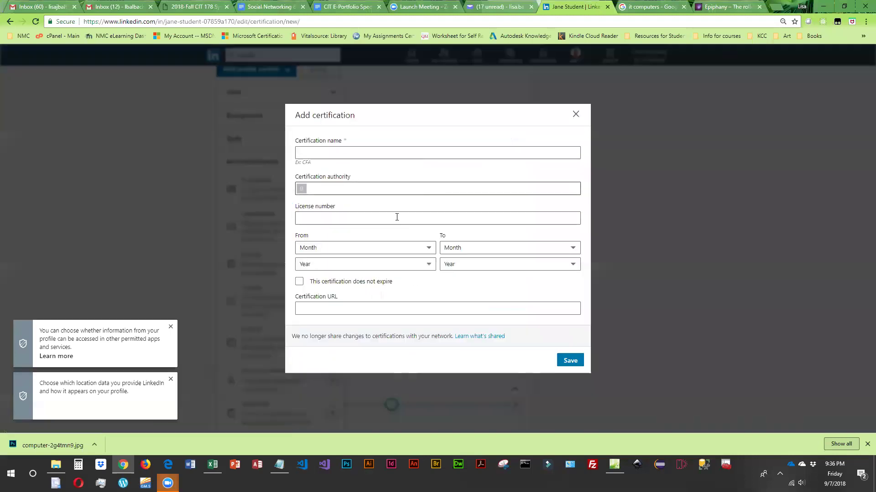
pyautogui.click(363, 153)
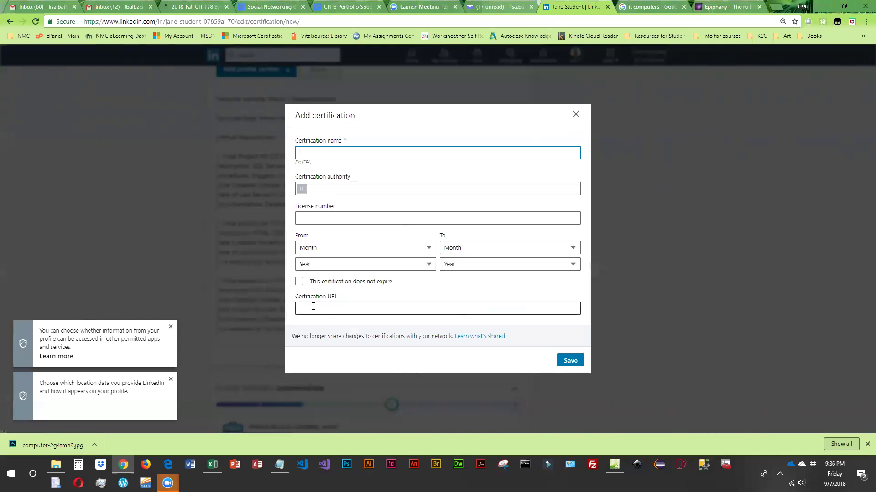
pyautogui.click(575, 114)
pyautogui.scroll(2, 333, 139)
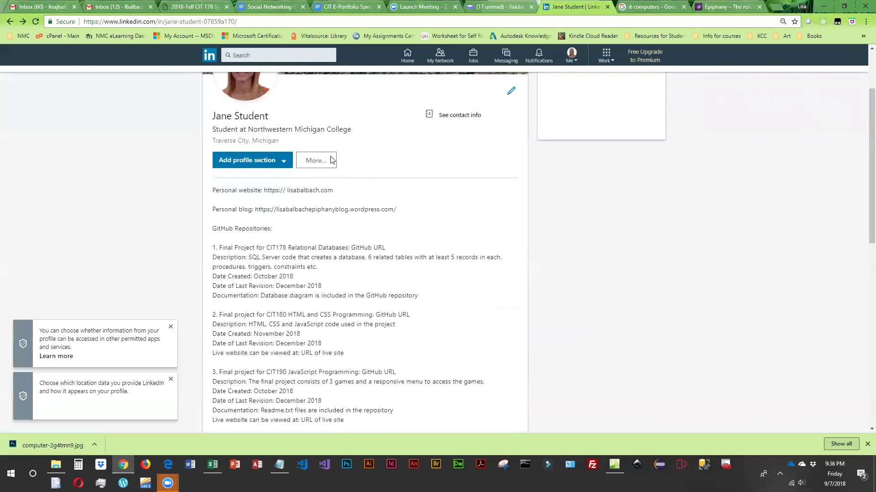
pyautogui.click(276, 159)
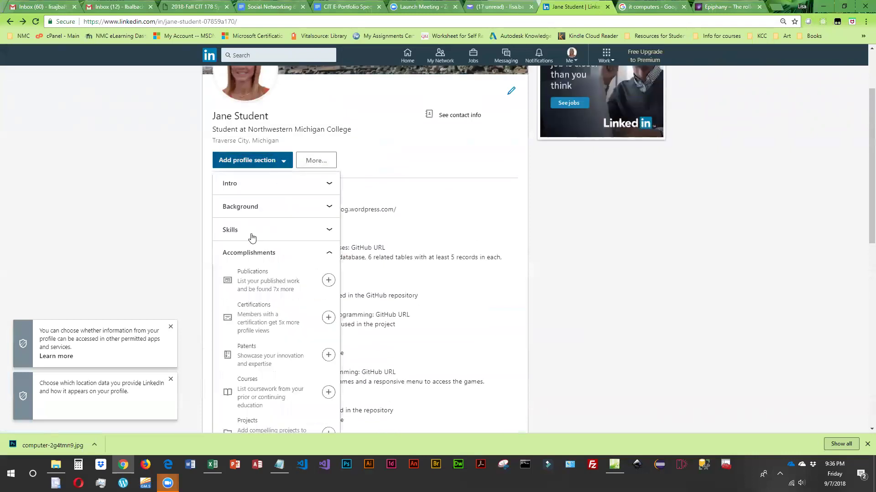
pyautogui.scroll(-2, 266, 277)
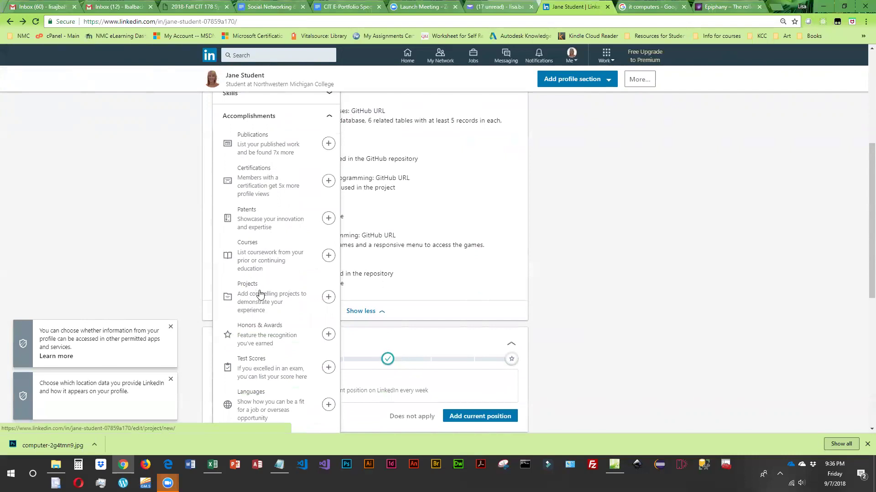
pyautogui.scroll(-1, 261, 293)
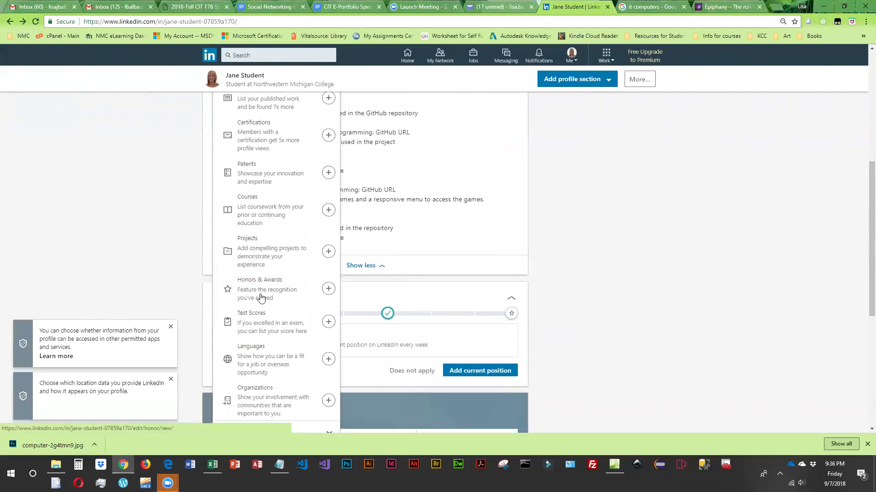
pyautogui.scroll(3, 261, 298)
pyautogui.scroll(-4, 262, 297)
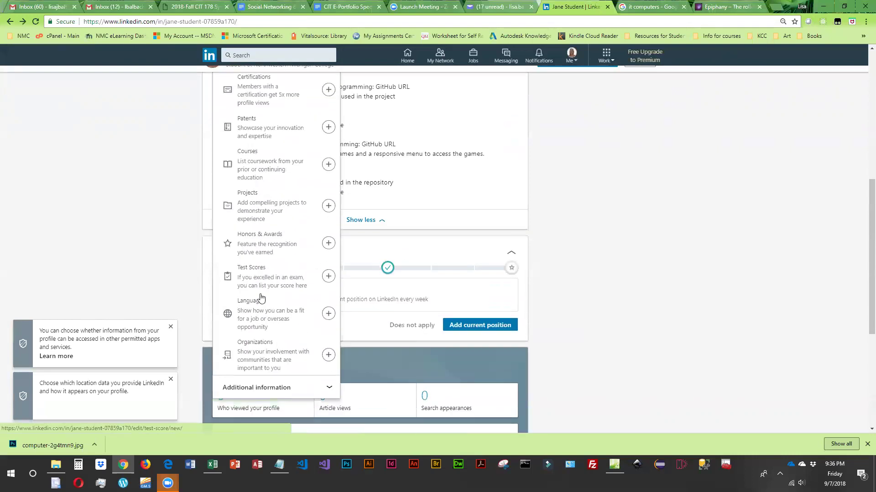
pyautogui.scroll(5, 265, 354)
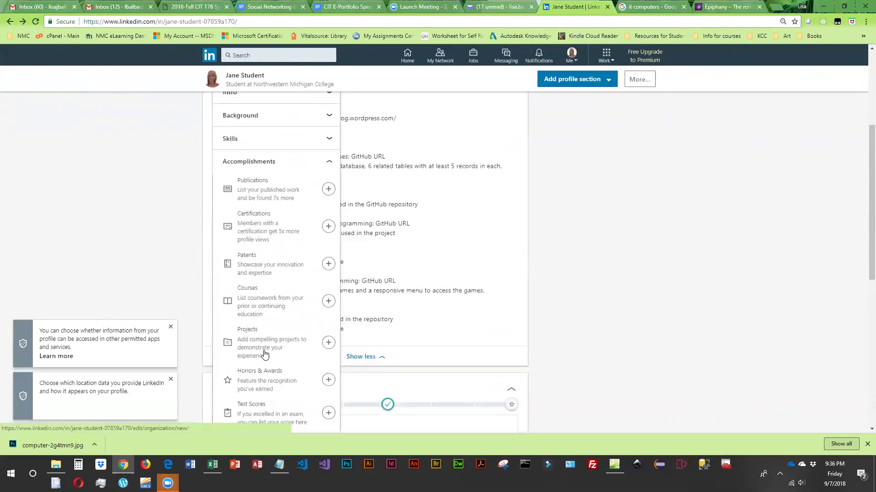
pyautogui.click(269, 228)
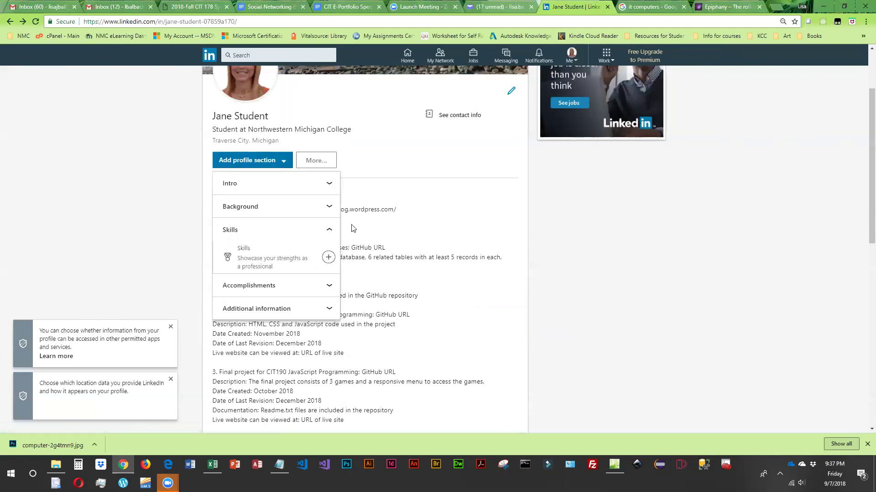
pyautogui.click(437, 199)
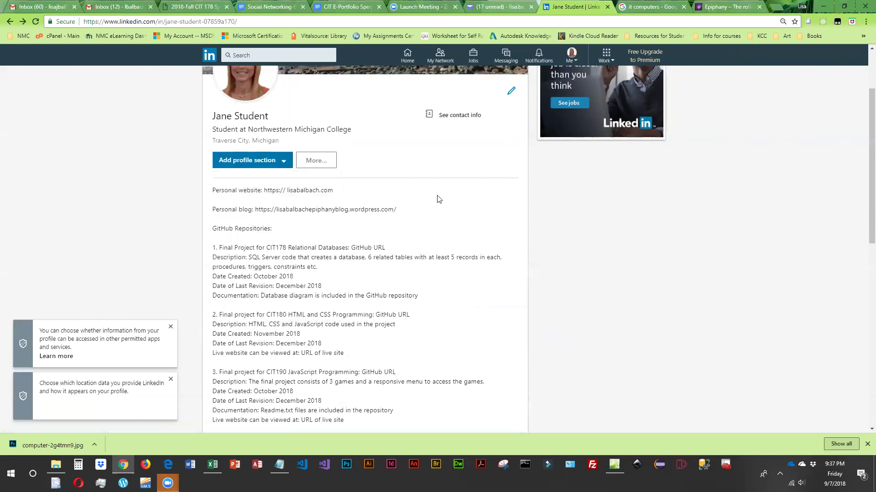
pyautogui.click(510, 94)
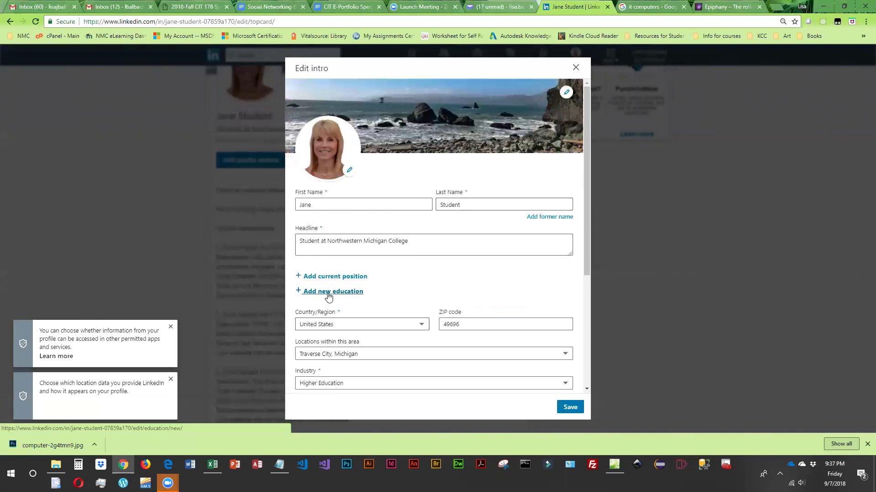
pyautogui.click(570, 407)
pyautogui.scroll(2, 588, 306)
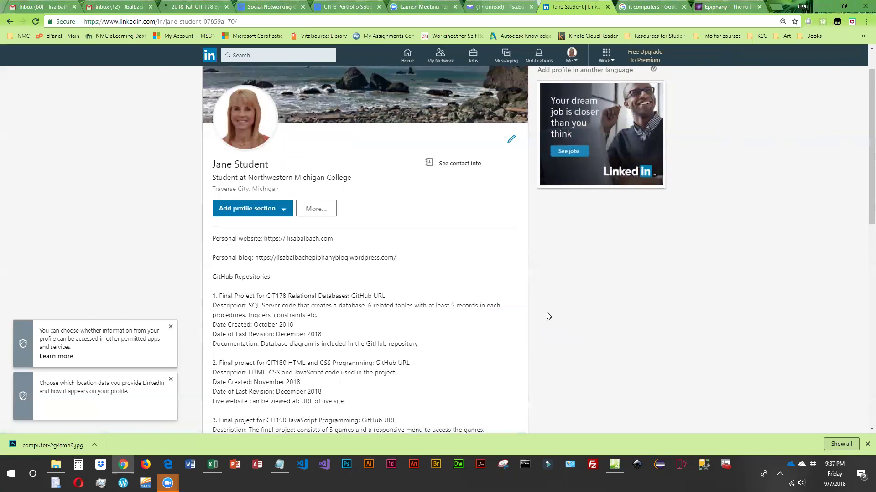